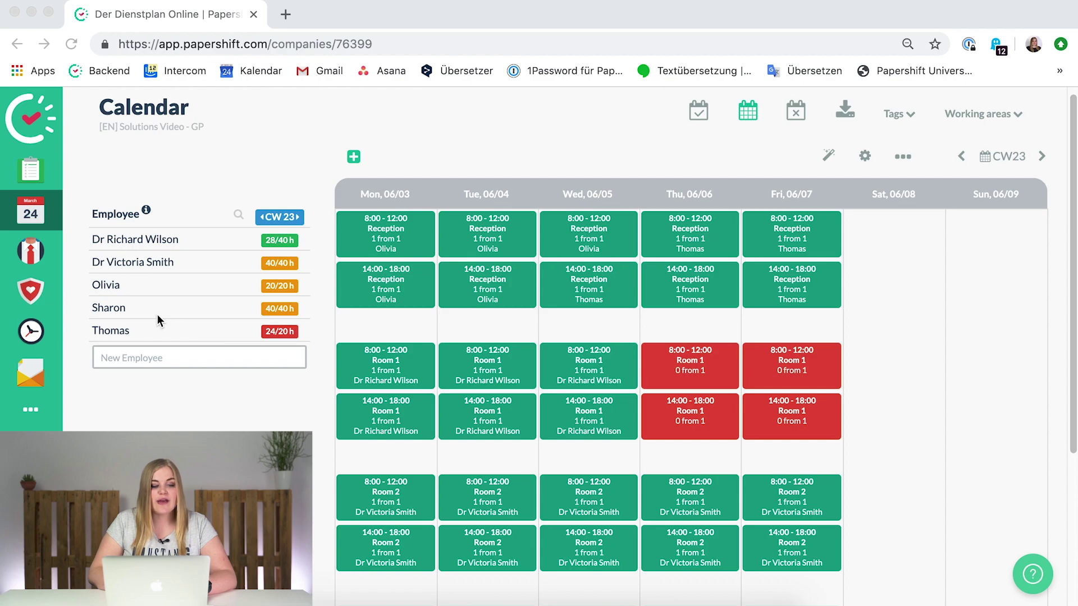
pyautogui.scroll(-4, 678, 320)
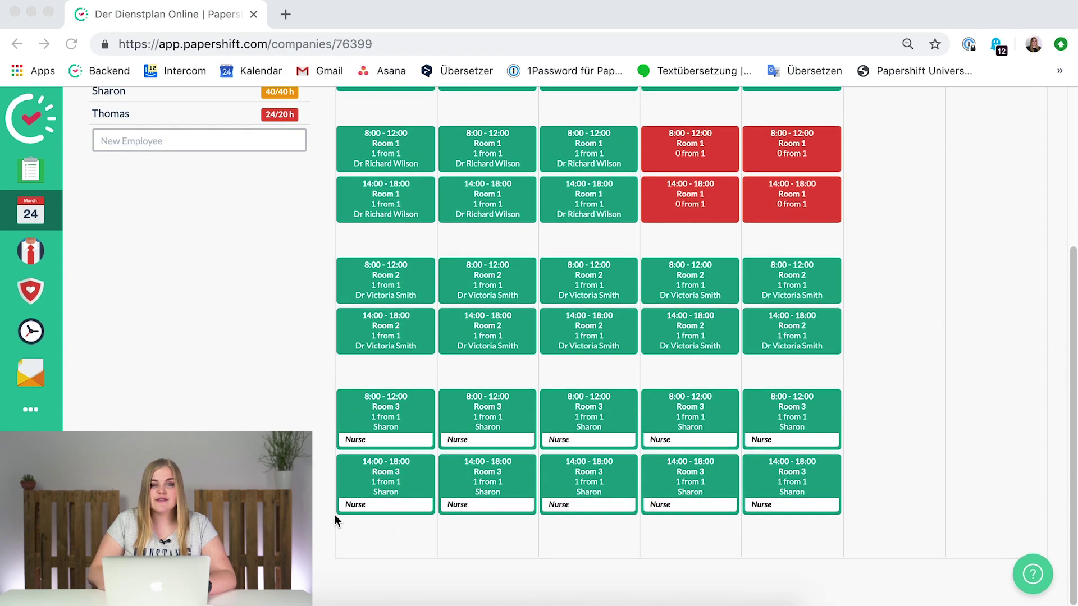
pyautogui.scroll(4, 695, 215)
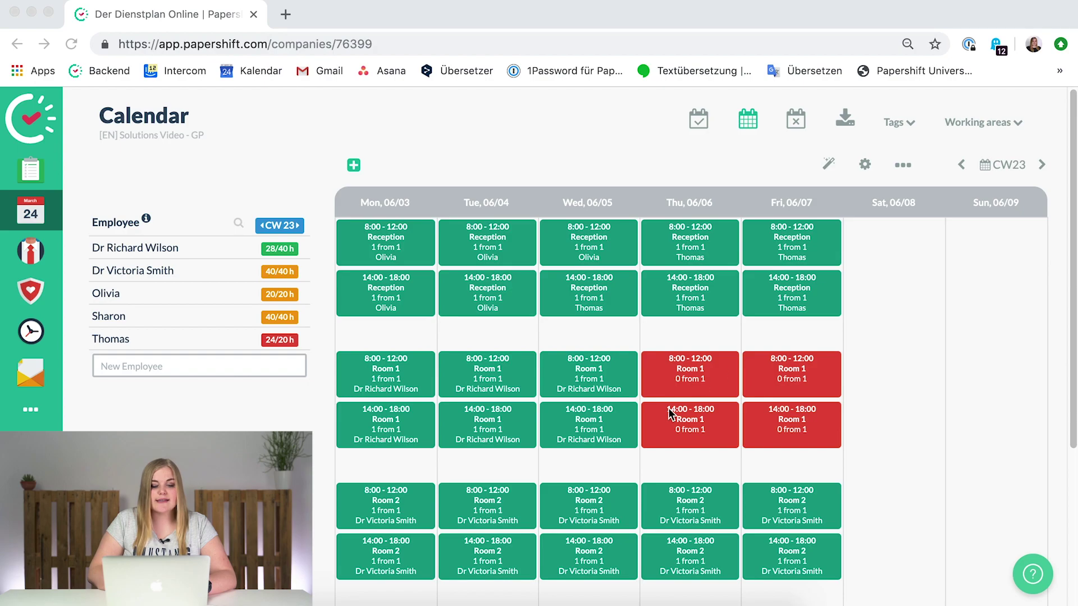
pyautogui.scroll(-2, 672, 413)
pyautogui.scroll(2, 799, 220)
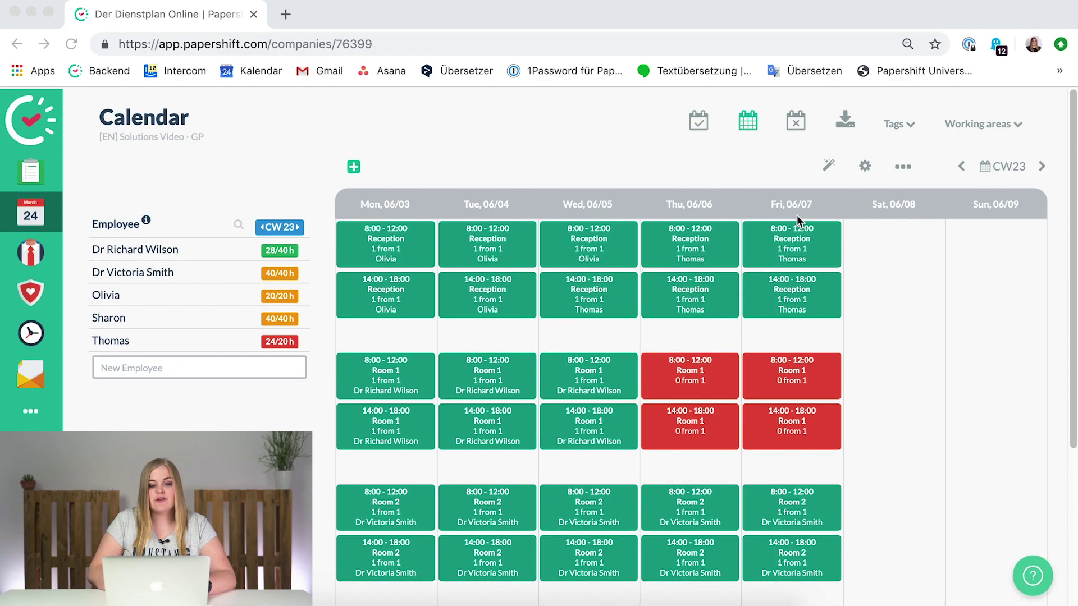
pyautogui.click(981, 124)
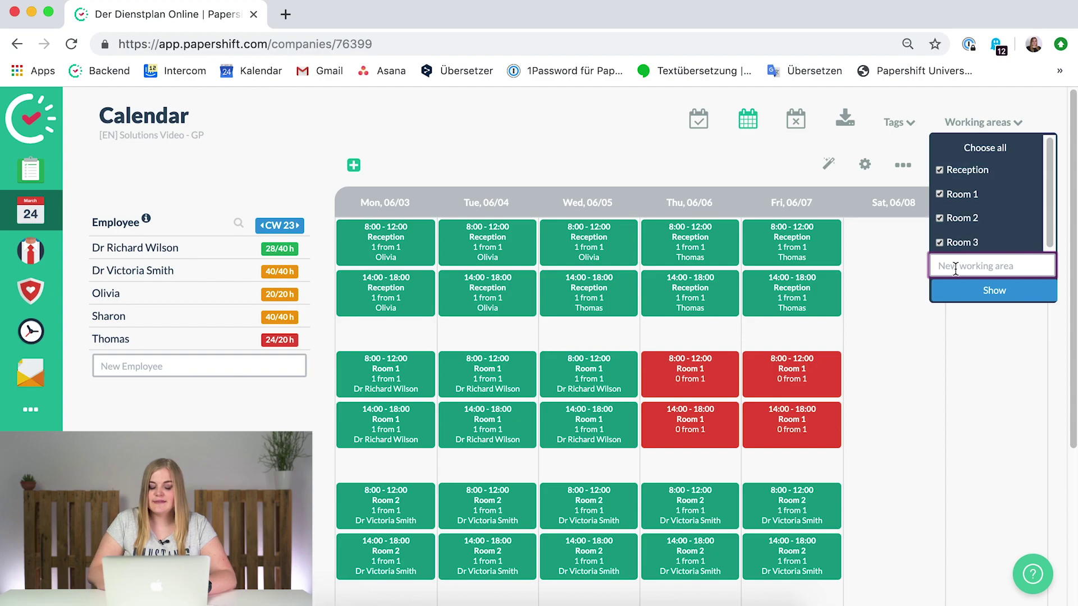
pyautogui.write('Room 4')
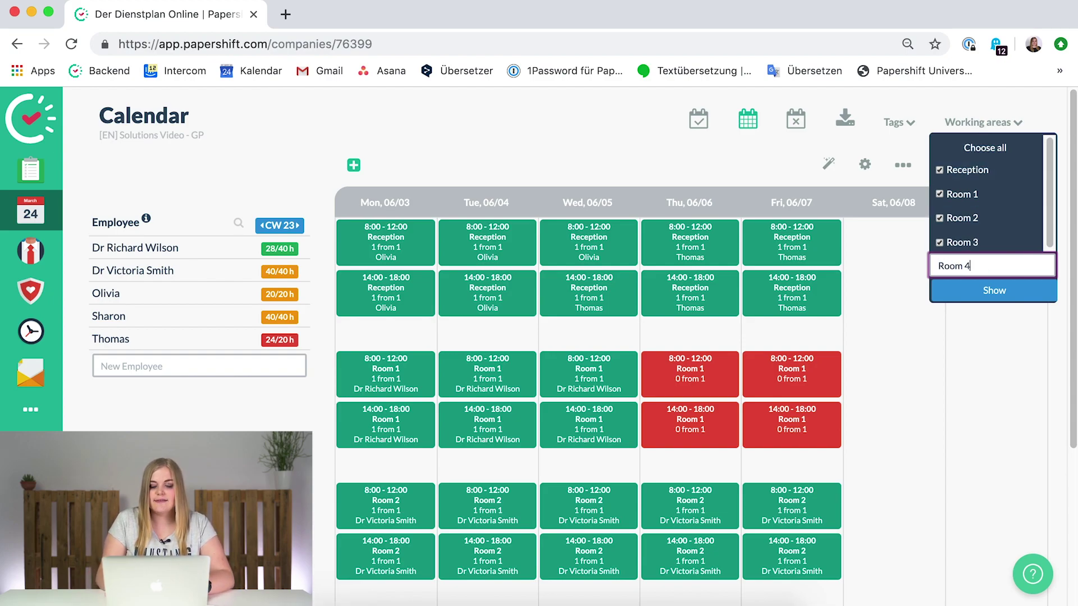
pyautogui.press('BackSpace')
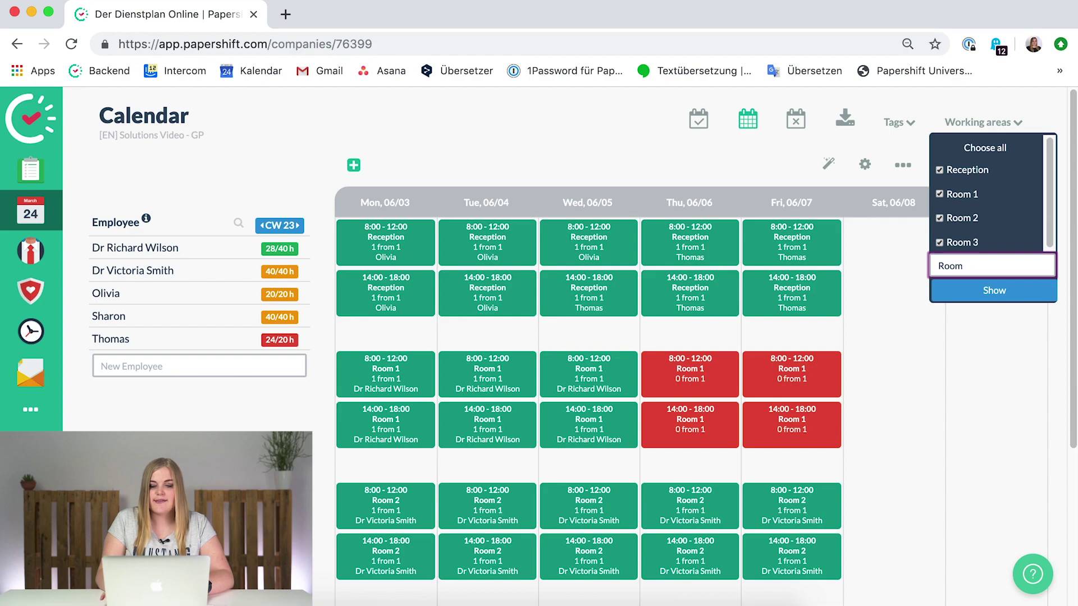
pyautogui.press('BackSpace')
pyautogui.click(552, 122)
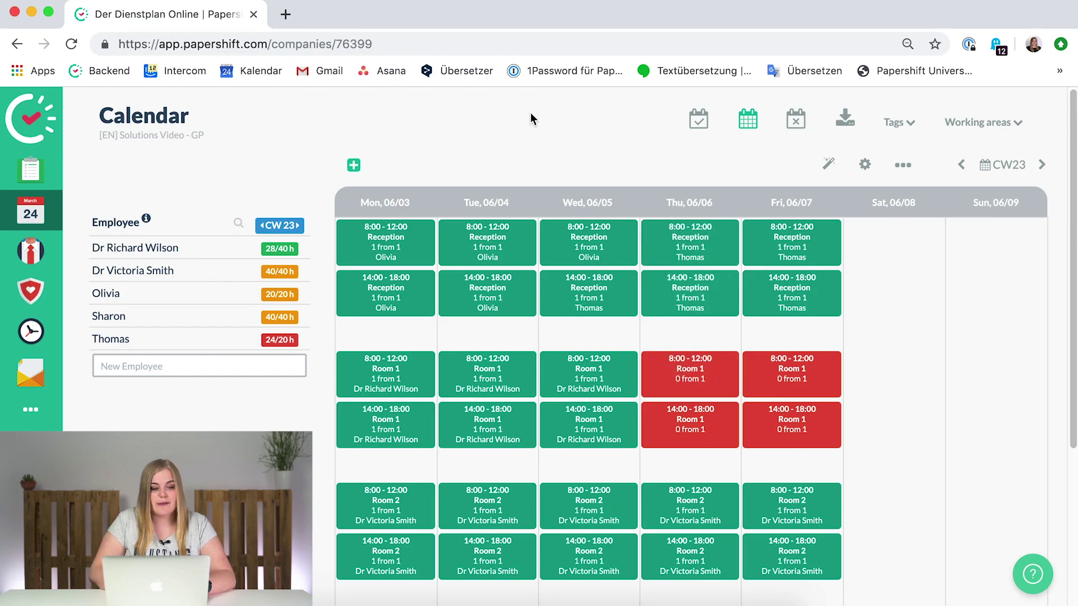
# - Assign the available doctor to the Room 1 shift on Thu 06/06, 8:00 - 12:00, repeat it for the matching shifts, and save
pyautogui.click(709, 379)
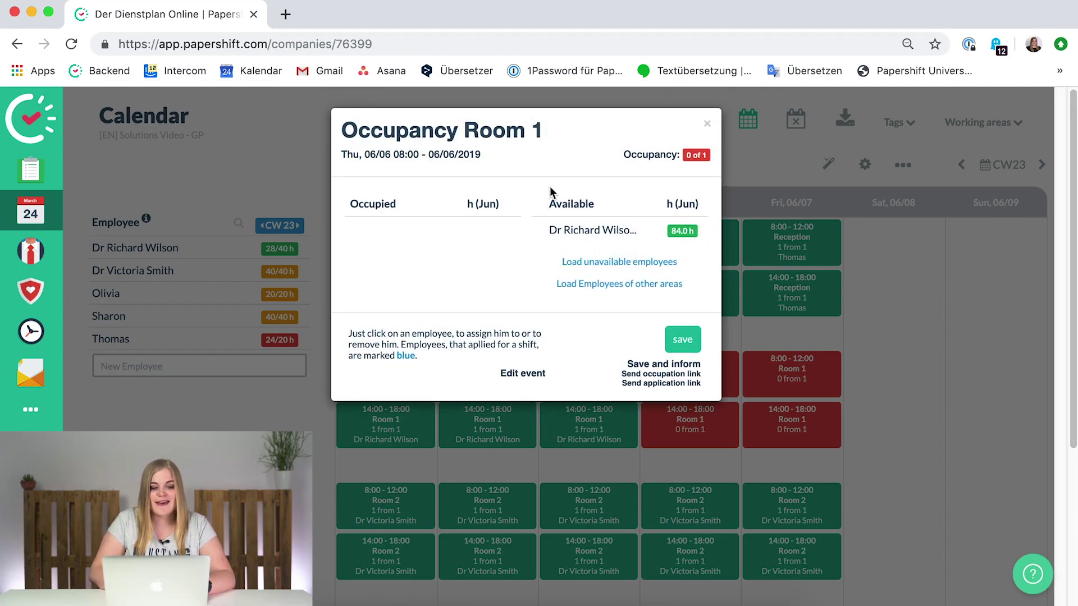
pyautogui.click(588, 231)
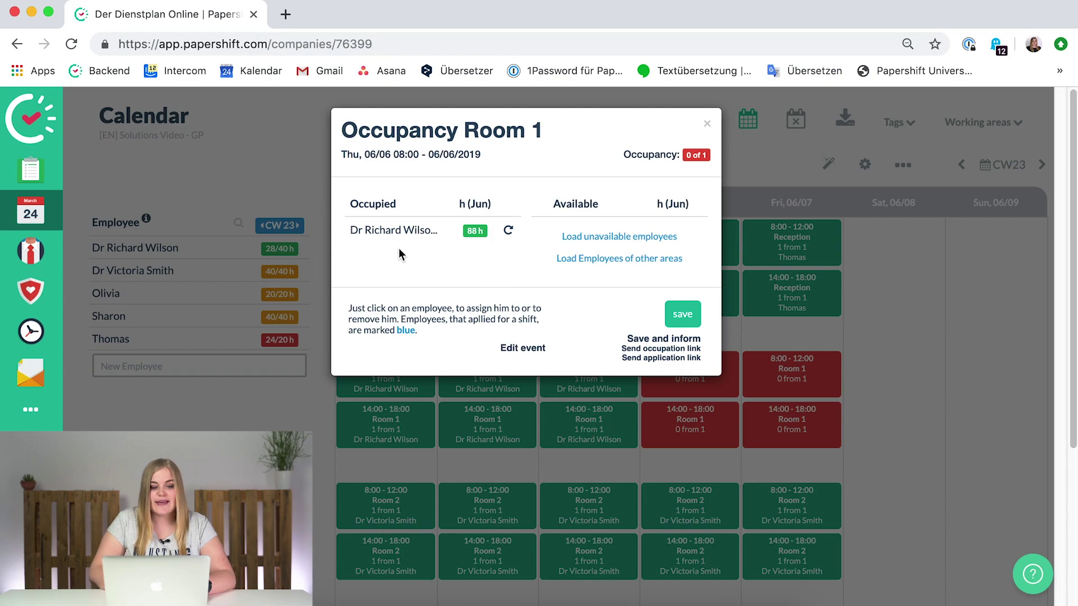
pyautogui.click(509, 232)
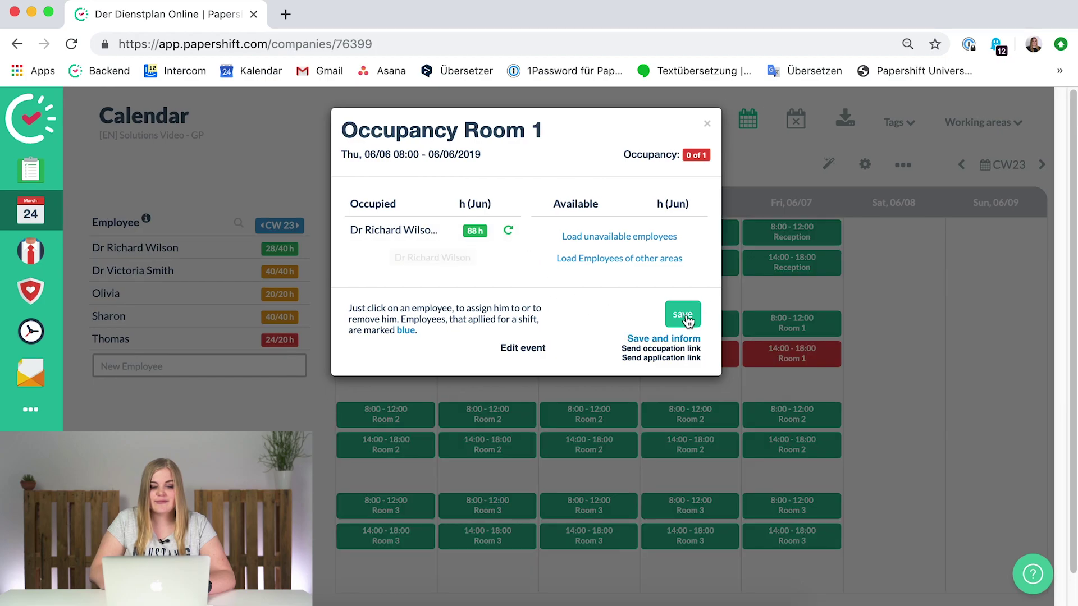
pyautogui.click(682, 314)
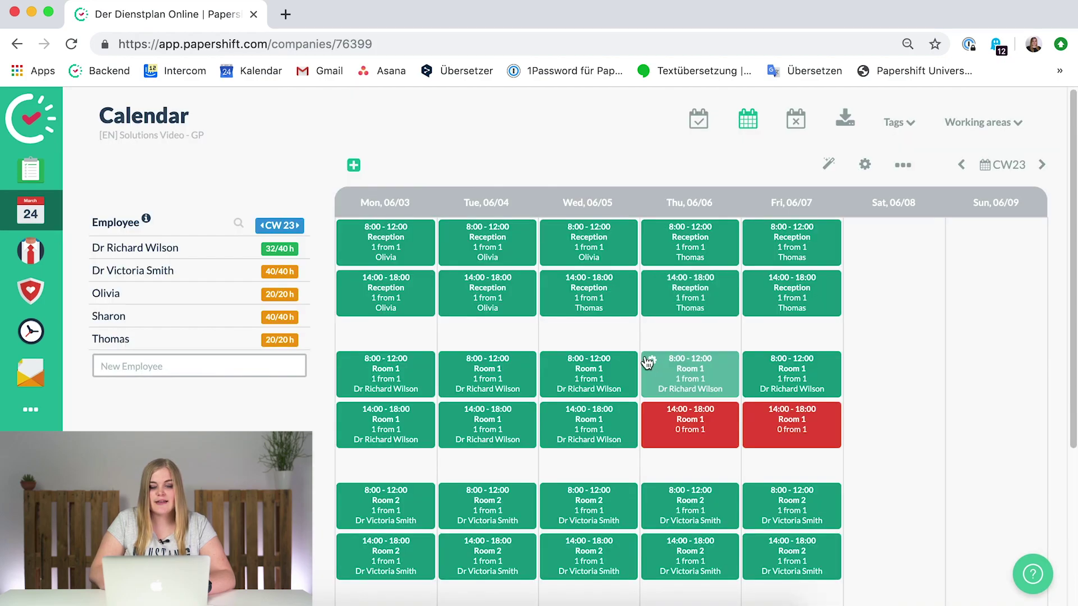
# - Fill the Room 1 shift on Thu 06/06, 14:00 - 18:00, with the available doctor, including the repeated shifts, and save
pyautogui.click(679, 435)
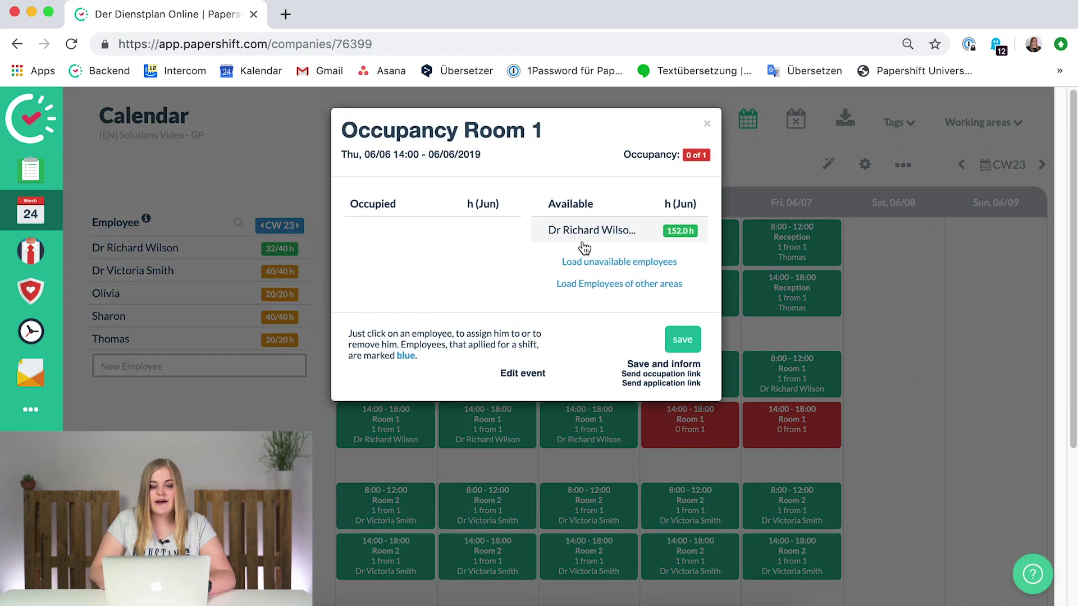
pyautogui.click(584, 240)
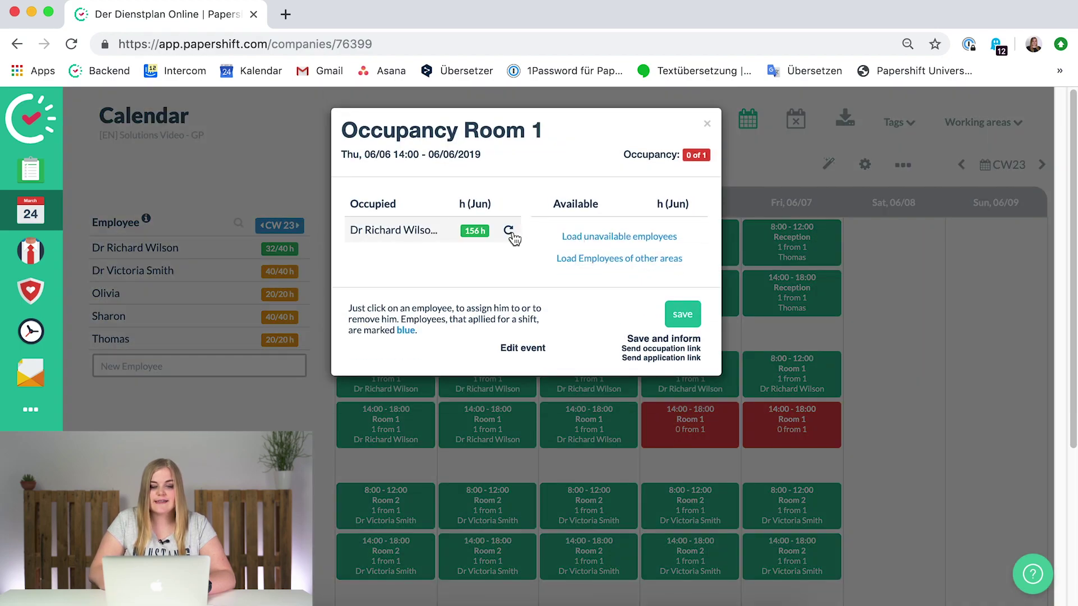
pyautogui.click(693, 318)
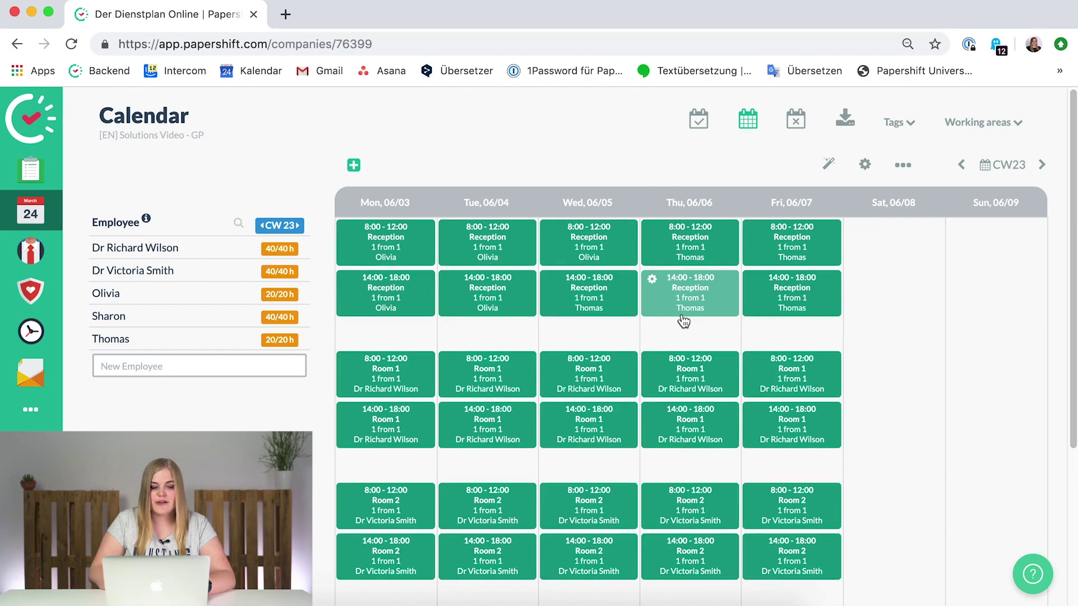
pyautogui.scroll(-1, 488, 183)
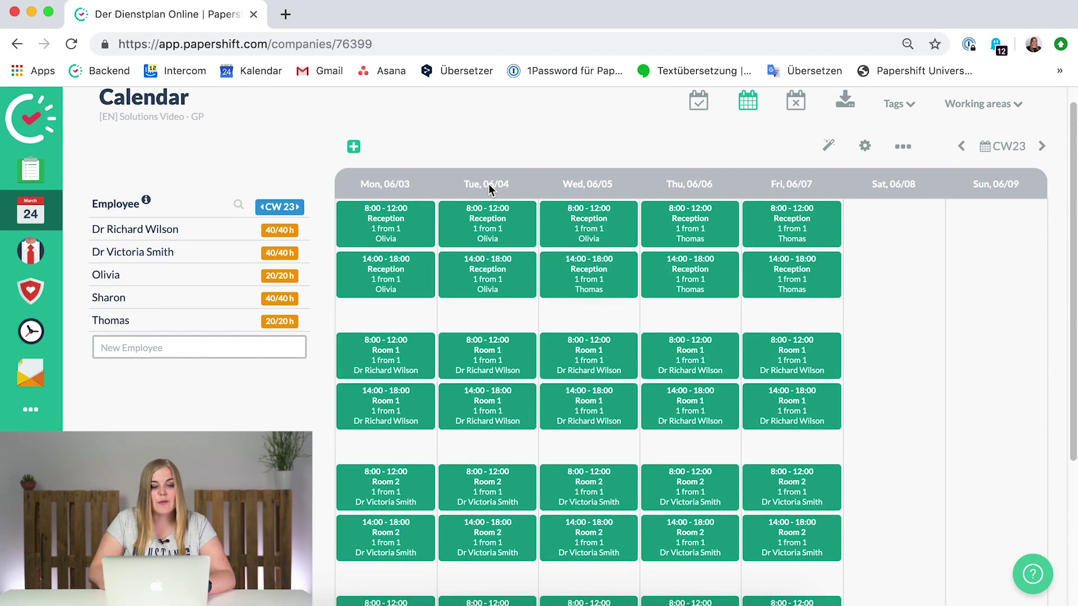
pyautogui.scroll(-5, 489, 184)
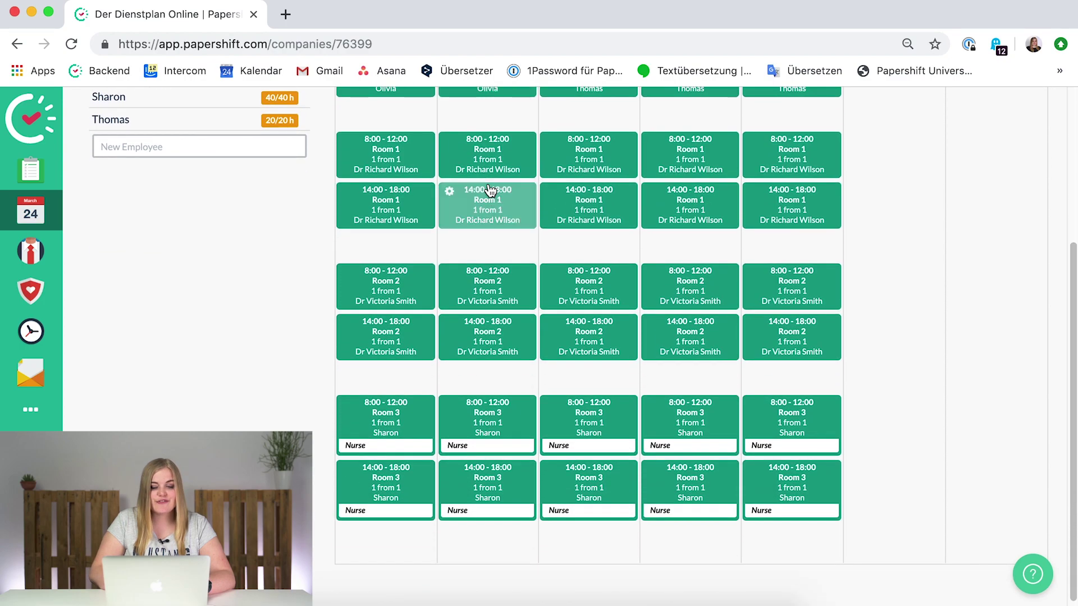
pyautogui.scroll(1, 488, 191)
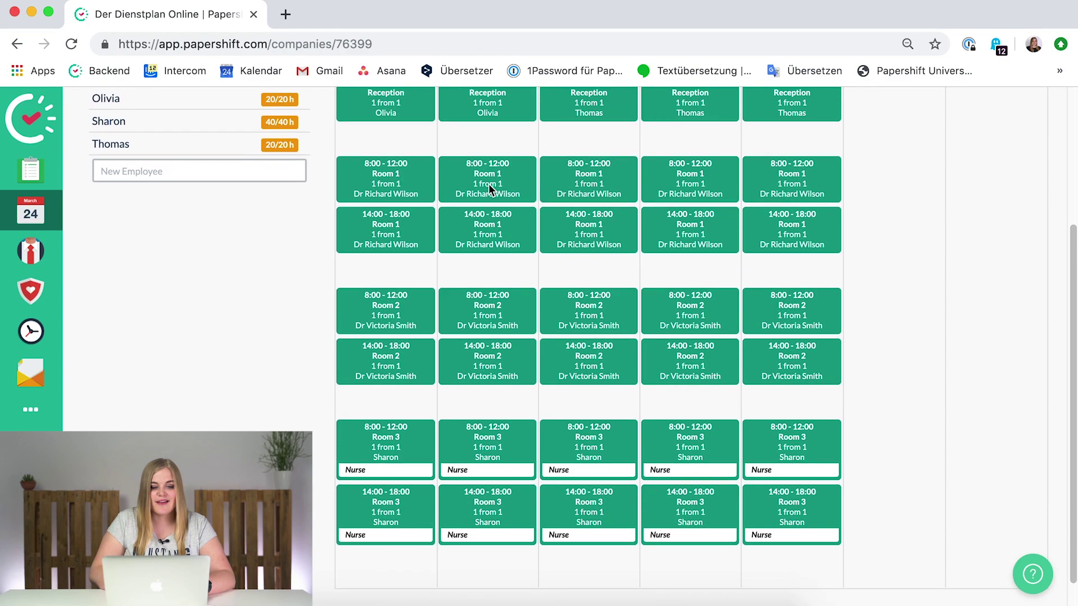
pyautogui.scroll(5, 489, 185)
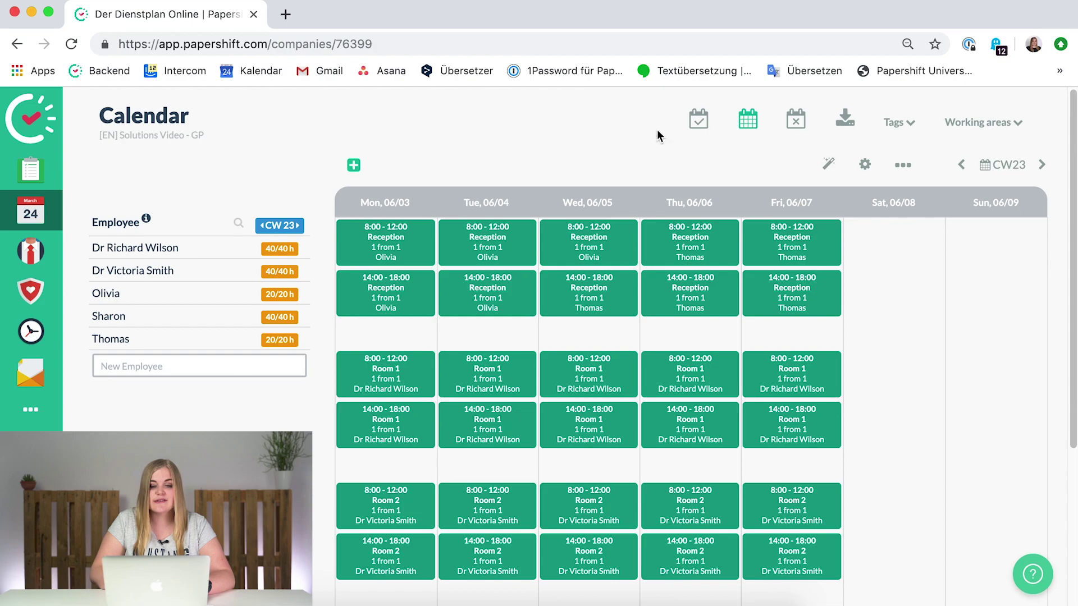
# - In the absence calendar, create a full-day Sickness absence on 05.06.2019 for the employee working that Wednesday afternoon's Reception shift
pyautogui.click(800, 127)
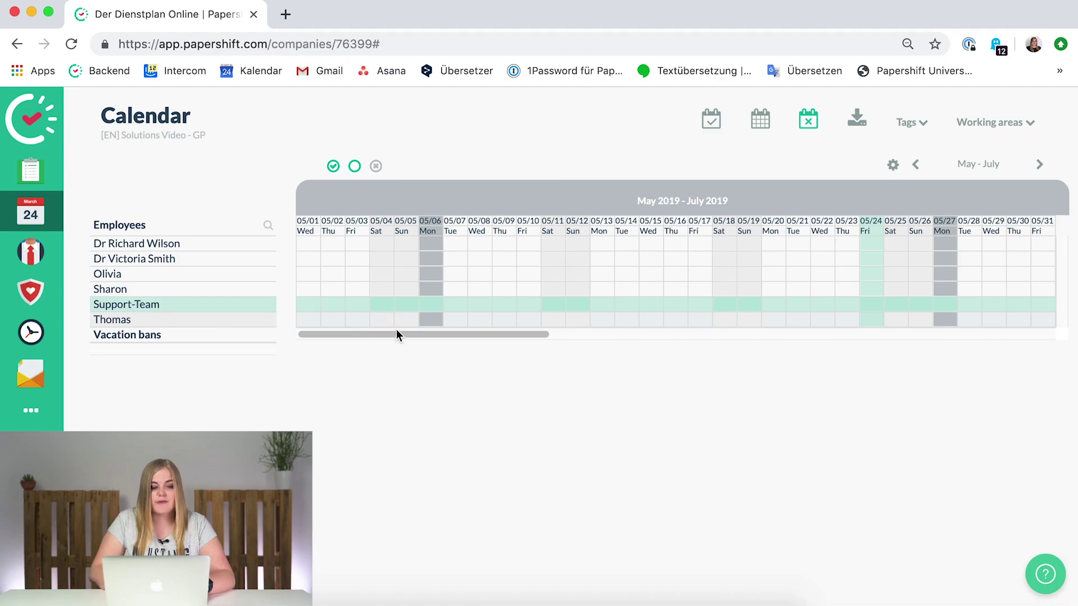
pyautogui.moveTo(396, 334); pyautogui.dragTo(635, 343)
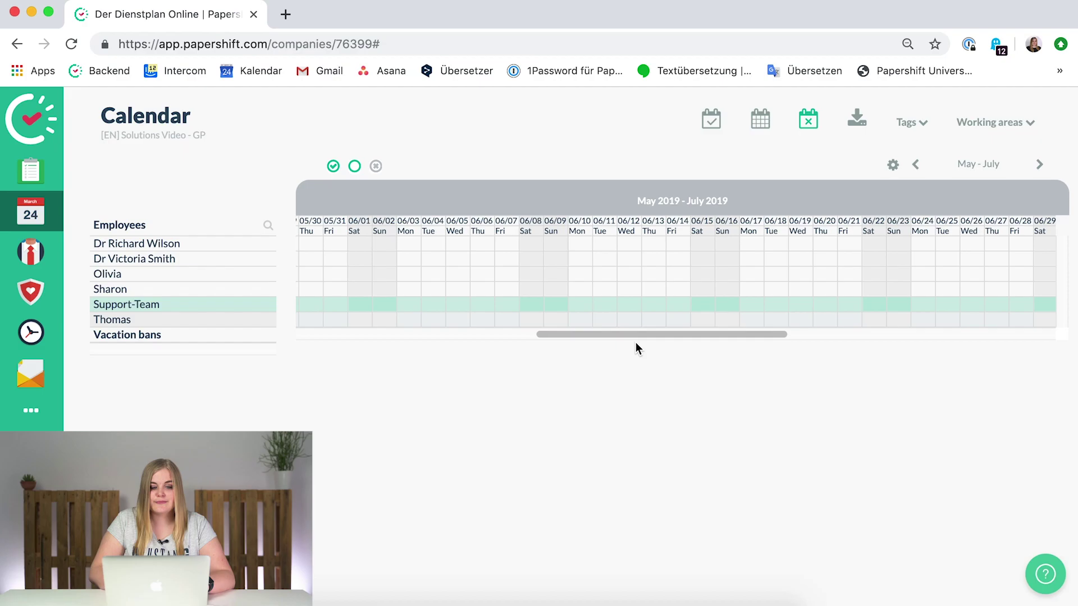
pyautogui.click(456, 323)
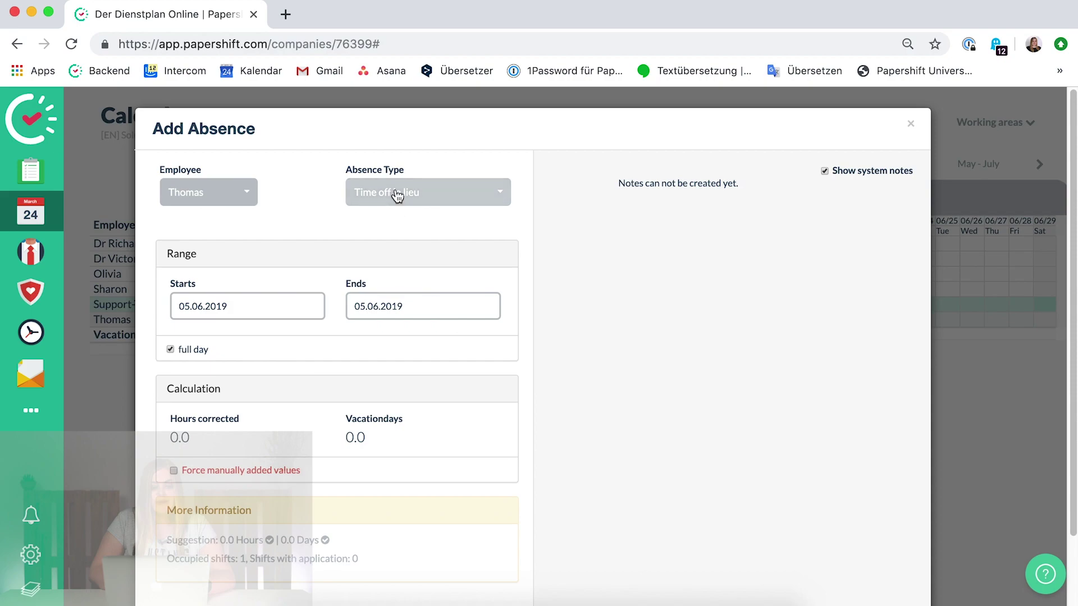
pyautogui.click(398, 195)
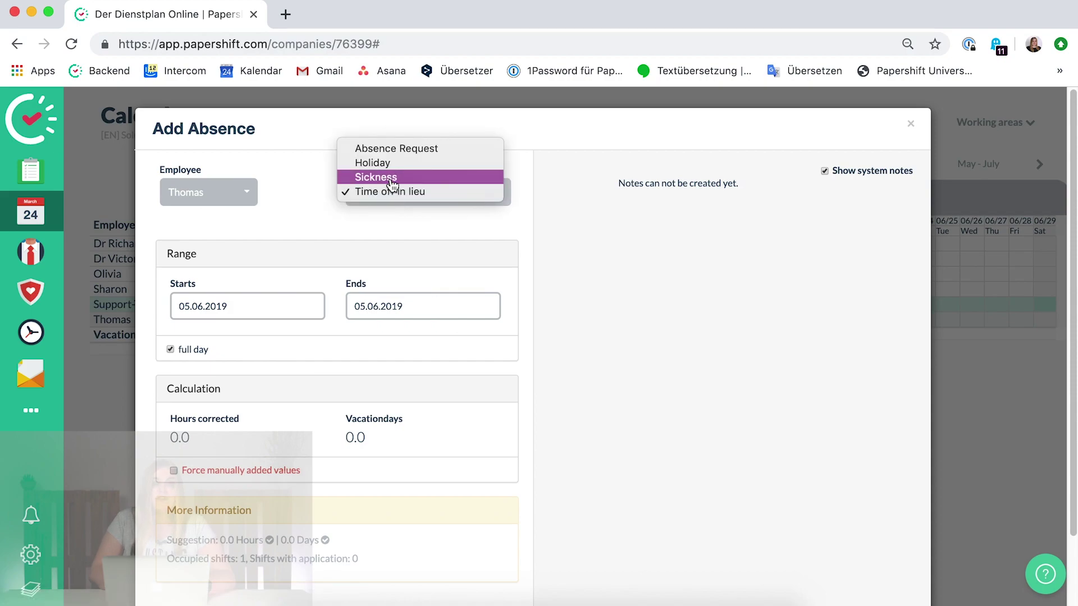
pyautogui.click(392, 184)
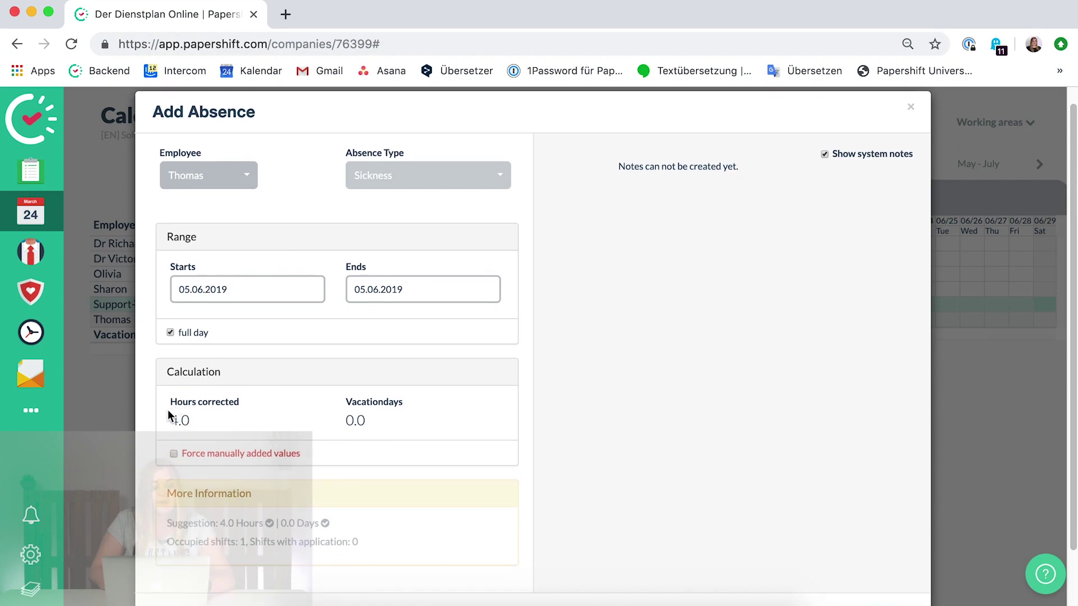
pyautogui.scroll(-2, 571, 315)
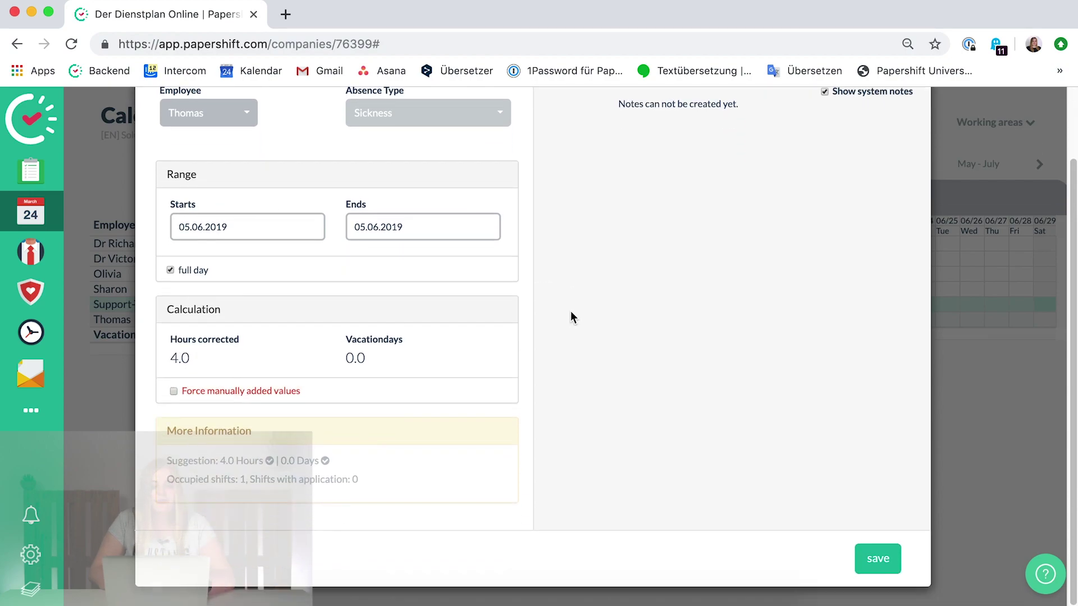
pyautogui.click(878, 558)
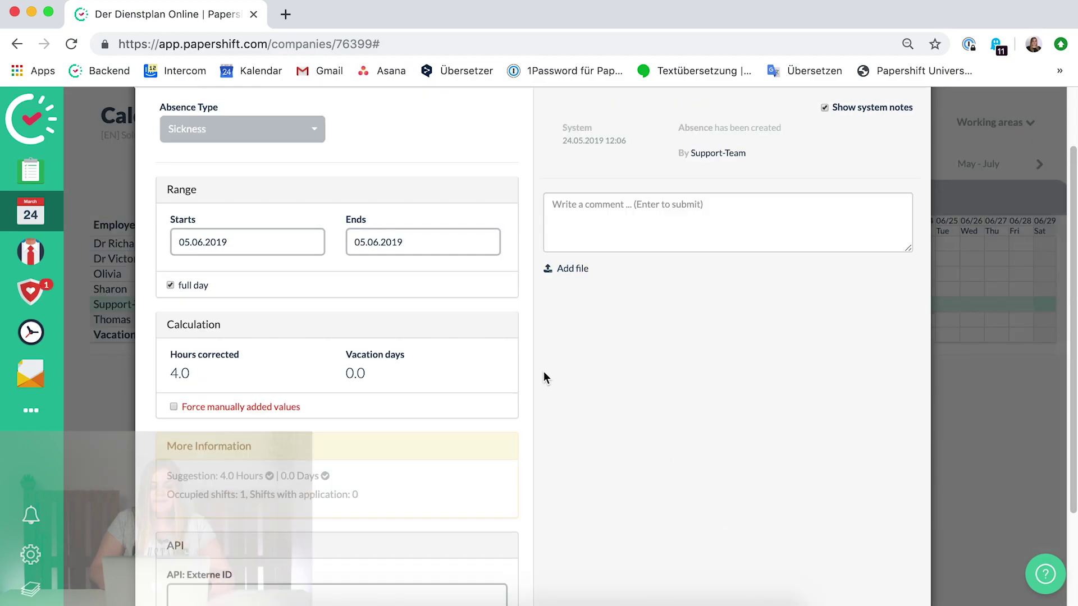
# - Confirm the new sickness absence and return to the absence calendar to check its entry
pyautogui.scroll(-3, 540, 362)
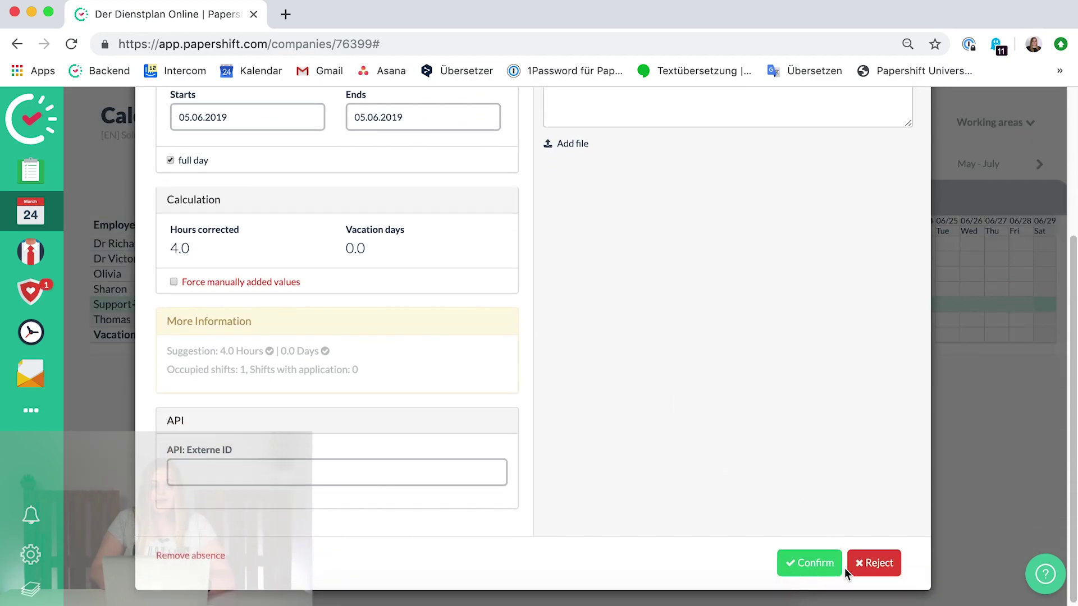
pyautogui.click(808, 573)
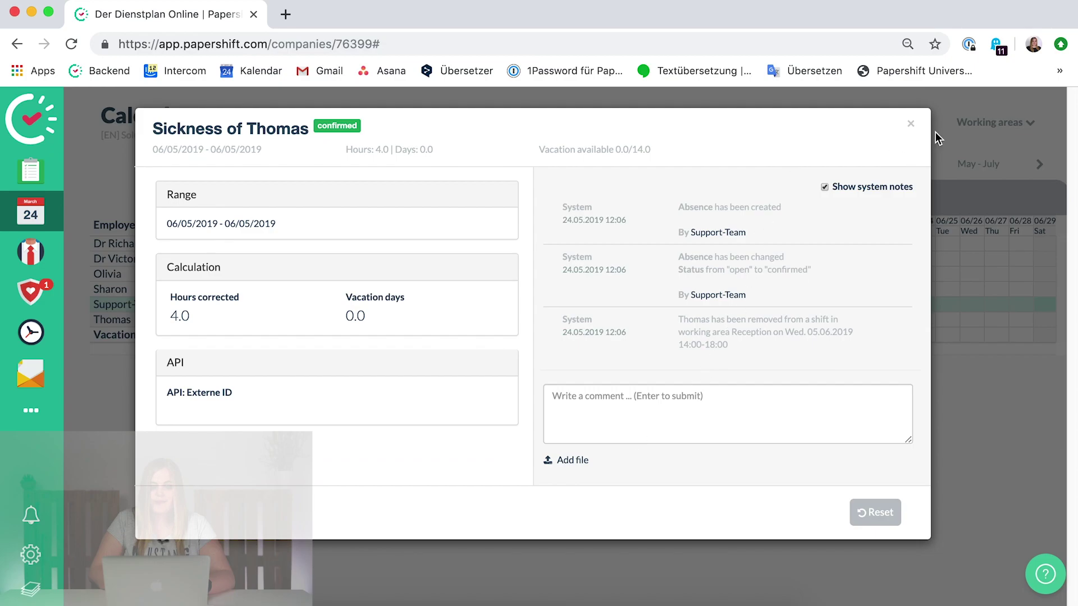
pyautogui.click(910, 124)
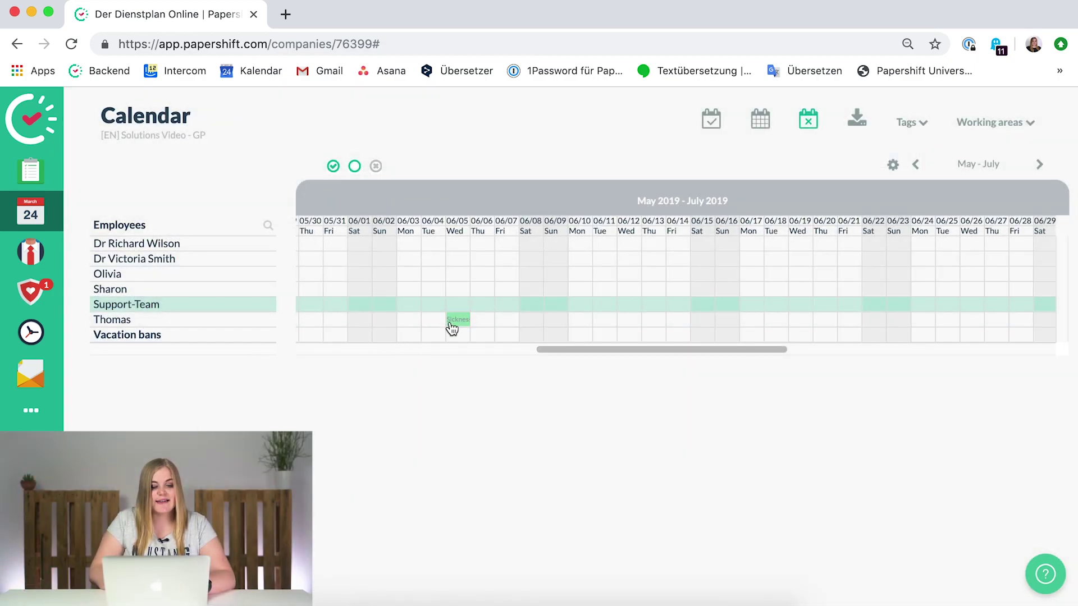
pyautogui.moveTo(463, 330)
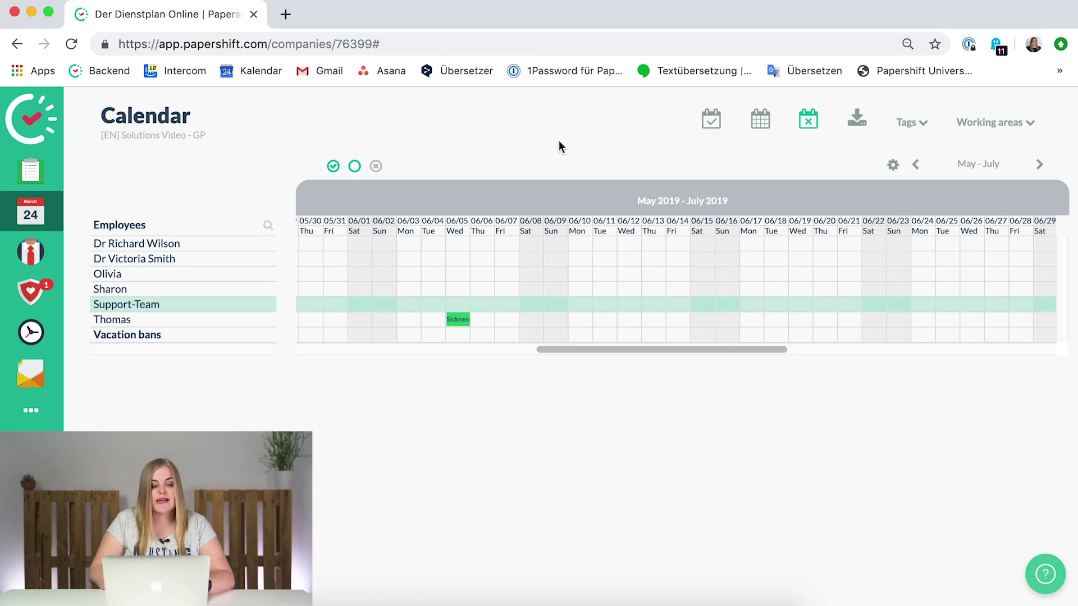
# - In the shift calendar, assign the available replacement to the open Reception shift on Wed 06/05, 14:00 - 18:00, and save
pyautogui.click(762, 125)
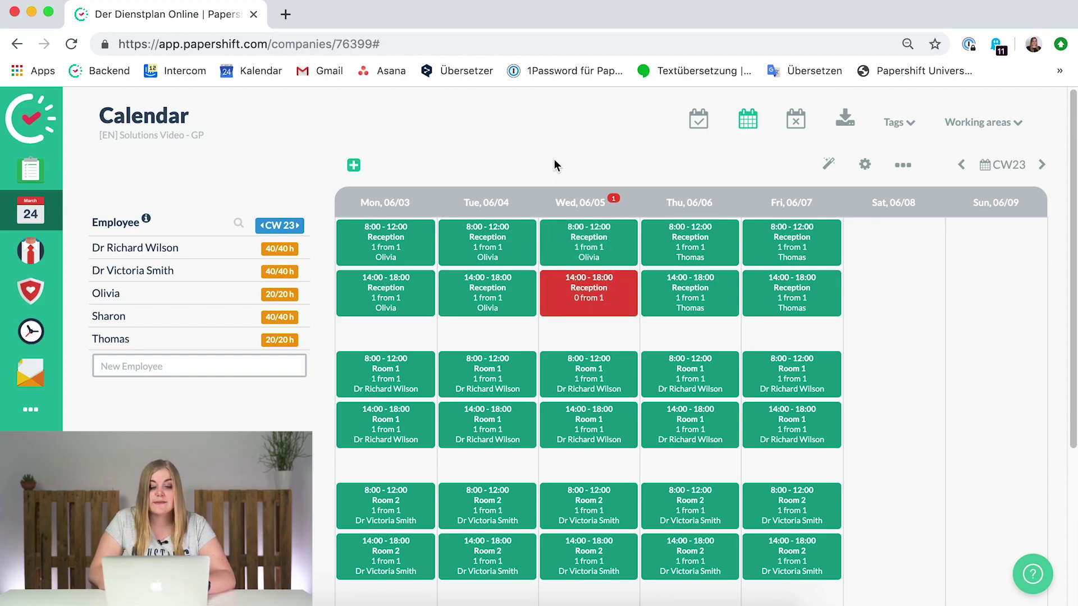
pyautogui.click(594, 307)
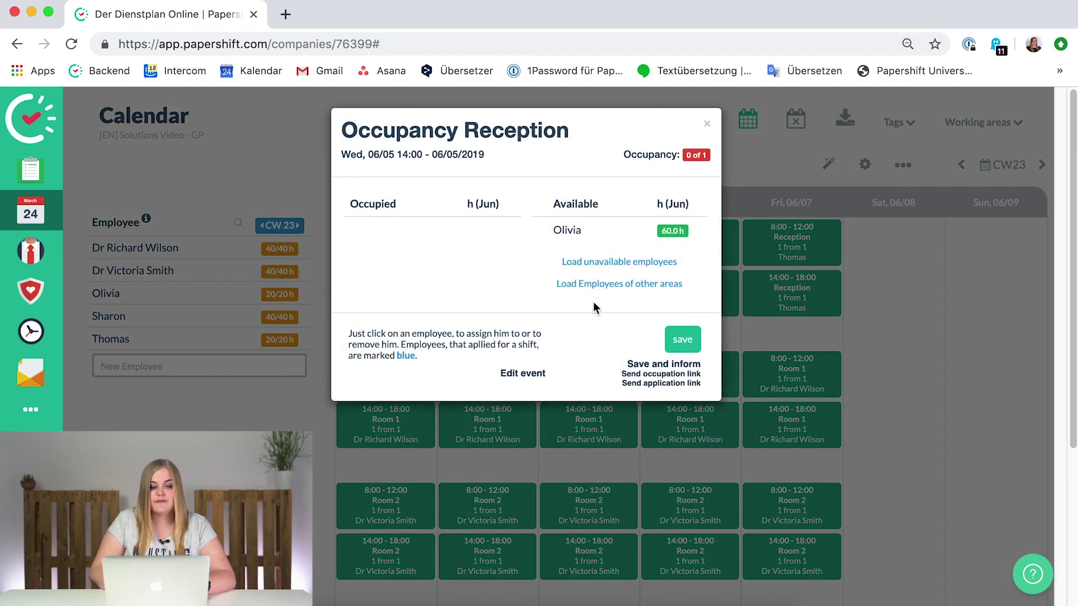
pyautogui.click(577, 238)
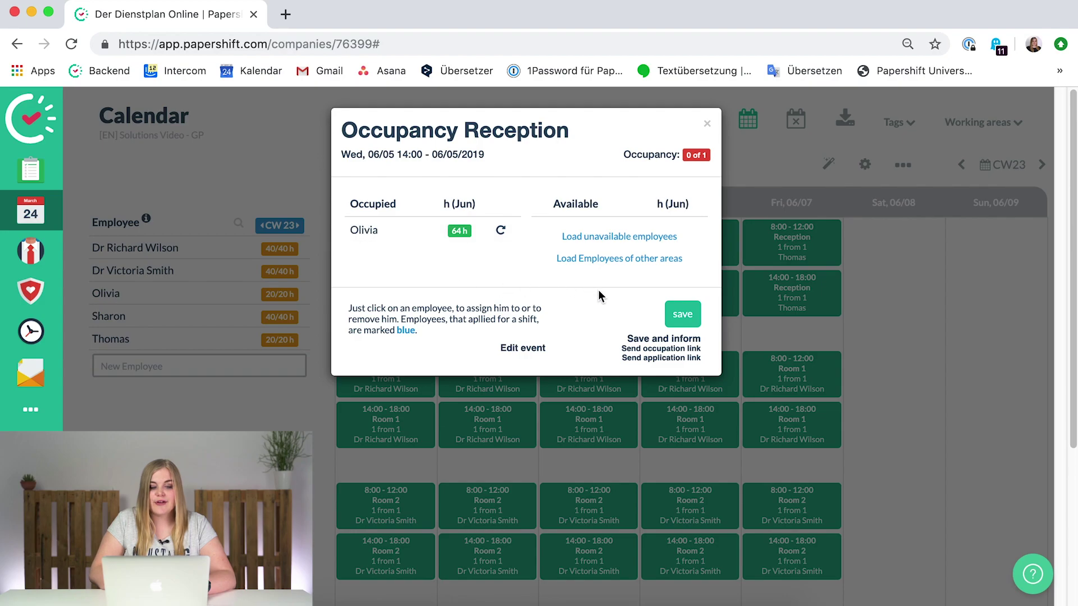
pyautogui.click(684, 315)
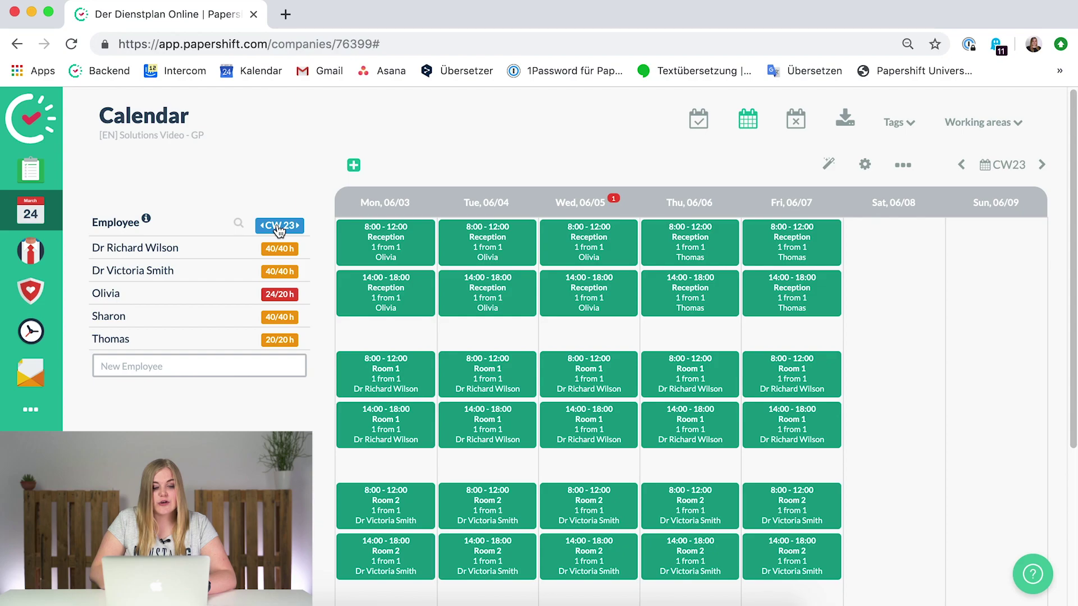
# - Switch the employee hours overview to June and briefly highlight the shifts of the Reception replacement
pyautogui.click(279, 228)
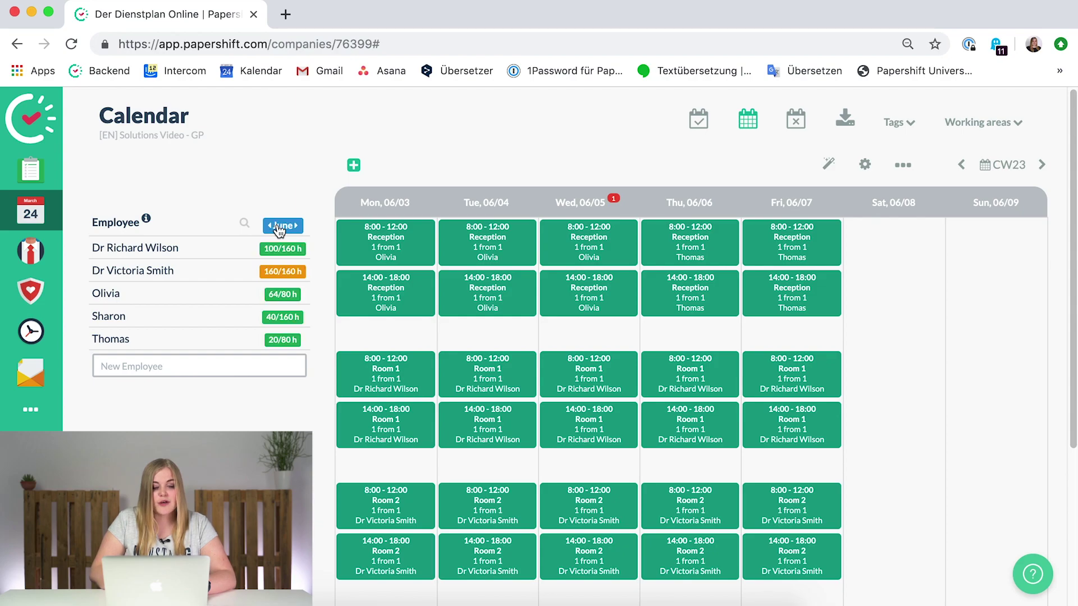
pyautogui.click(292, 300)
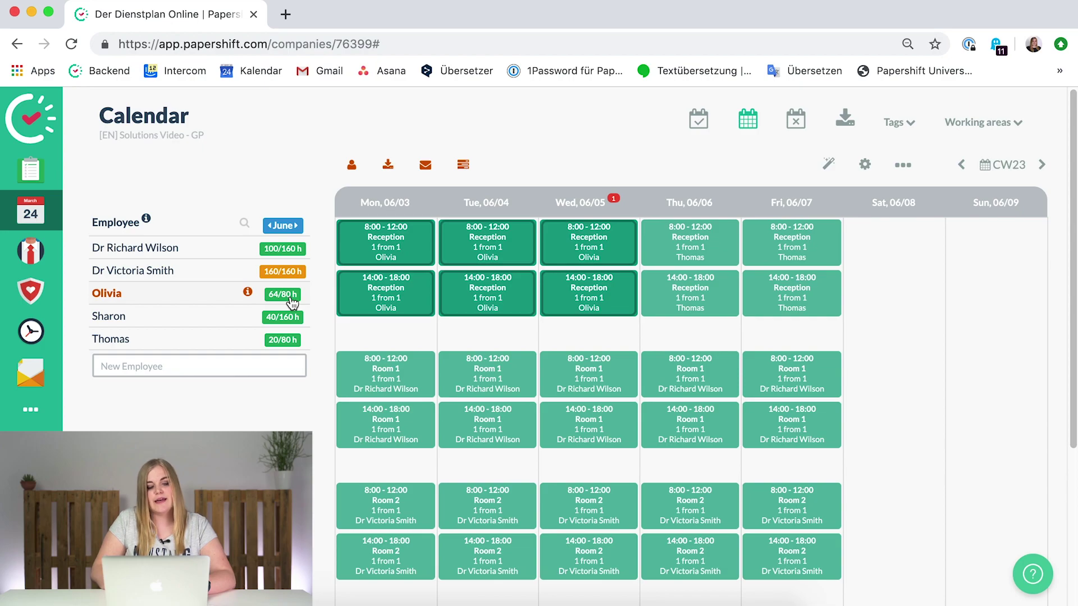
pyautogui.click(291, 300)
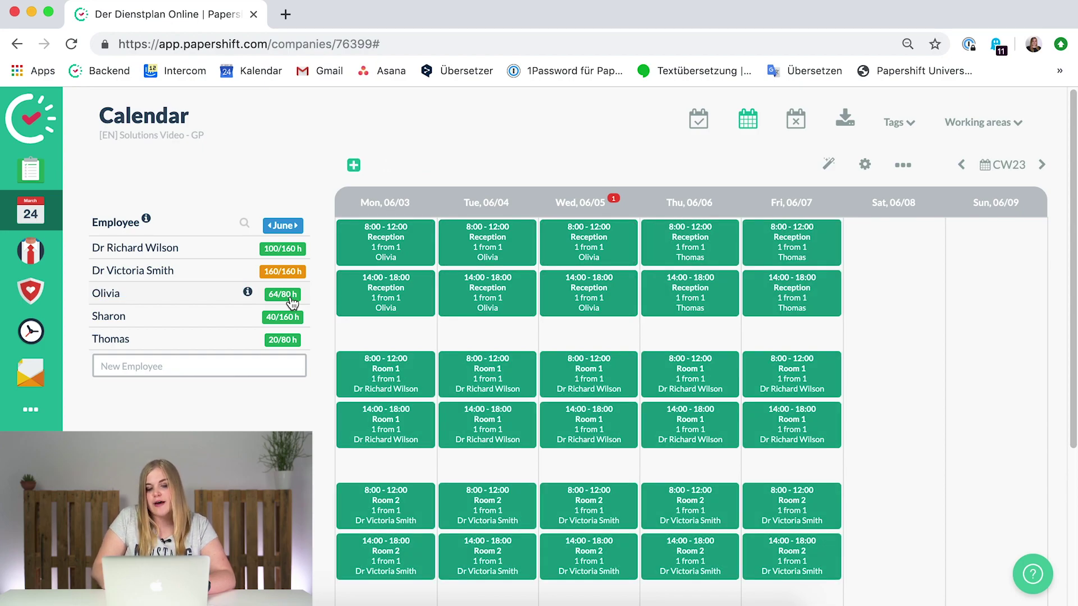